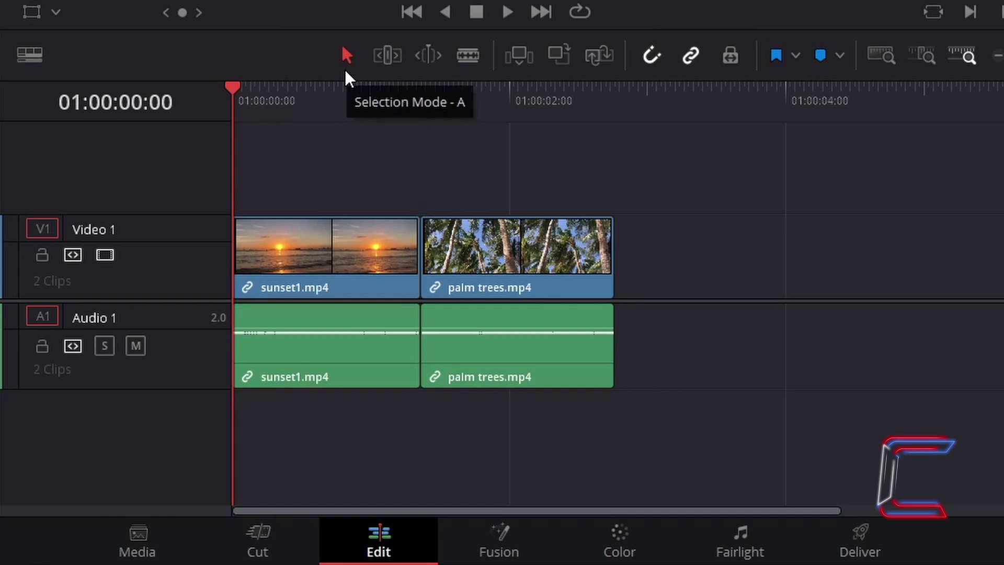
Copy the sunset1.mp4 clip, video and audio, from the timeline.
left_click(300, 243)
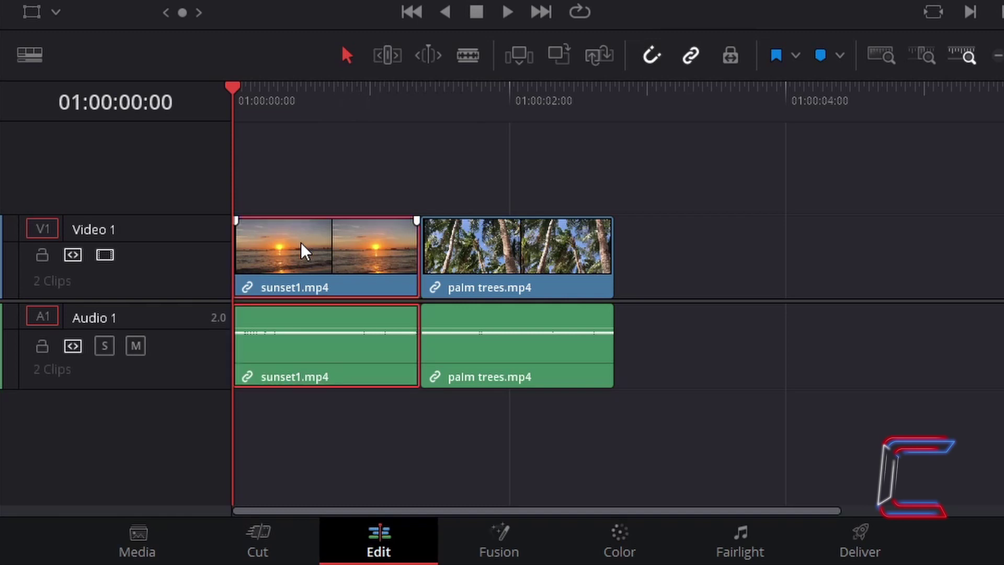
key("ctrl+c")
Move the playhead to about 01:00:02:00, then one frame later to 01:00:02:01.
left_click_drag(234, 89, 508, 88)
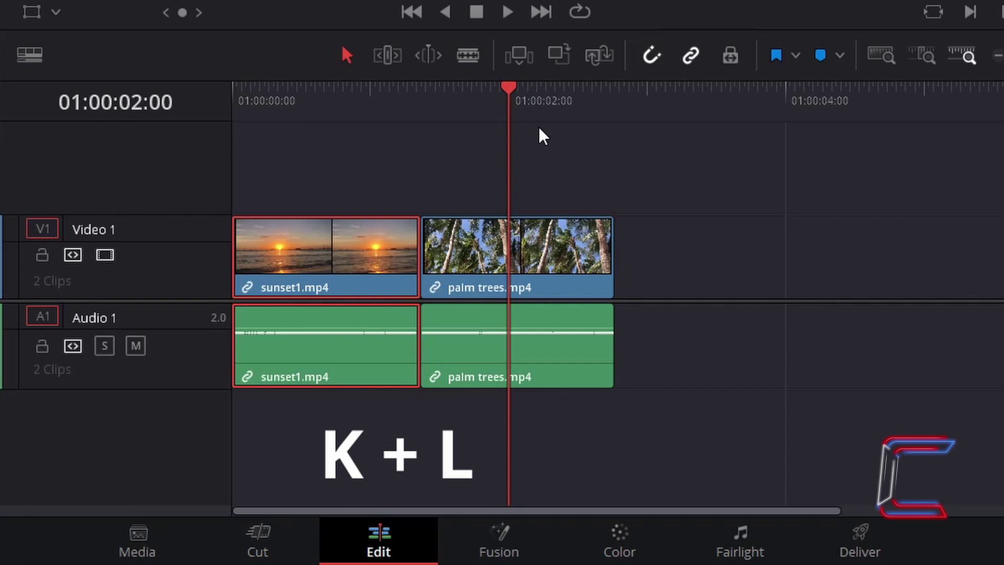
key("k+l")
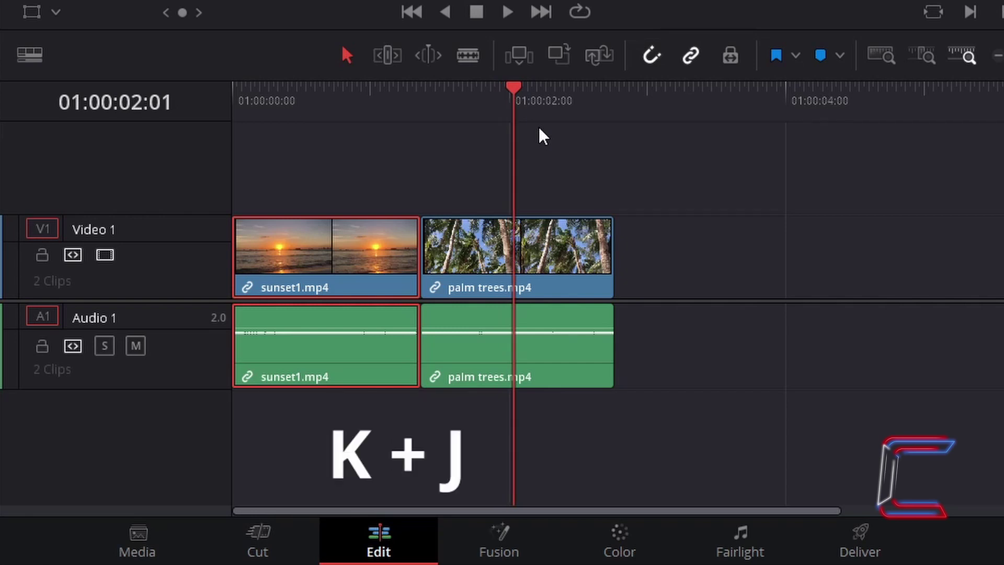
Step back to 01:00:02:00 and overwrite-paste the sunset copy onto palm trees.mp4.
key("k+j")
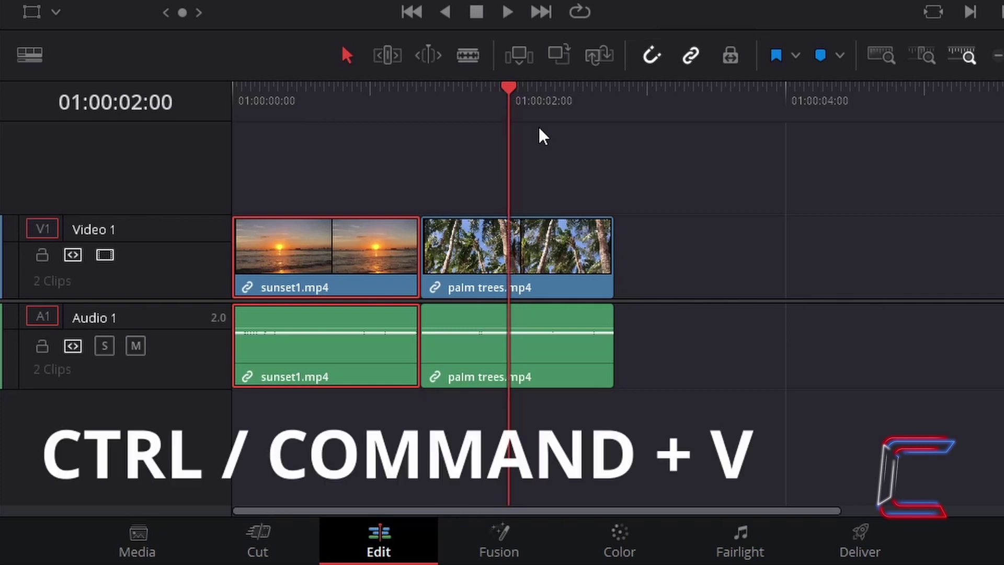
key("ctrl+v")
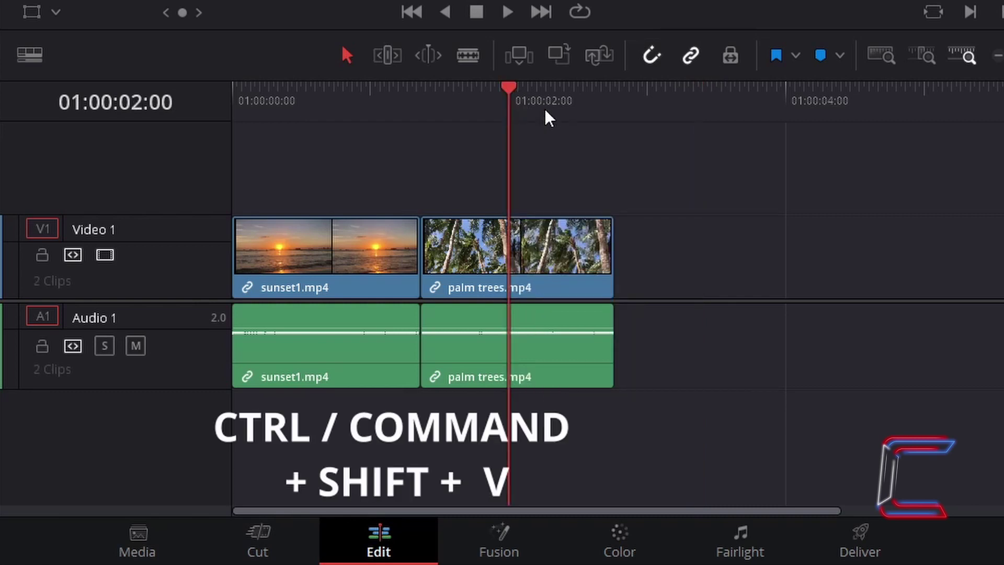
Insert the sunset1.mp4 copy at 01:00:02:00, splitting palm trees.mp4 in two.
key("ctrl+shift+v")
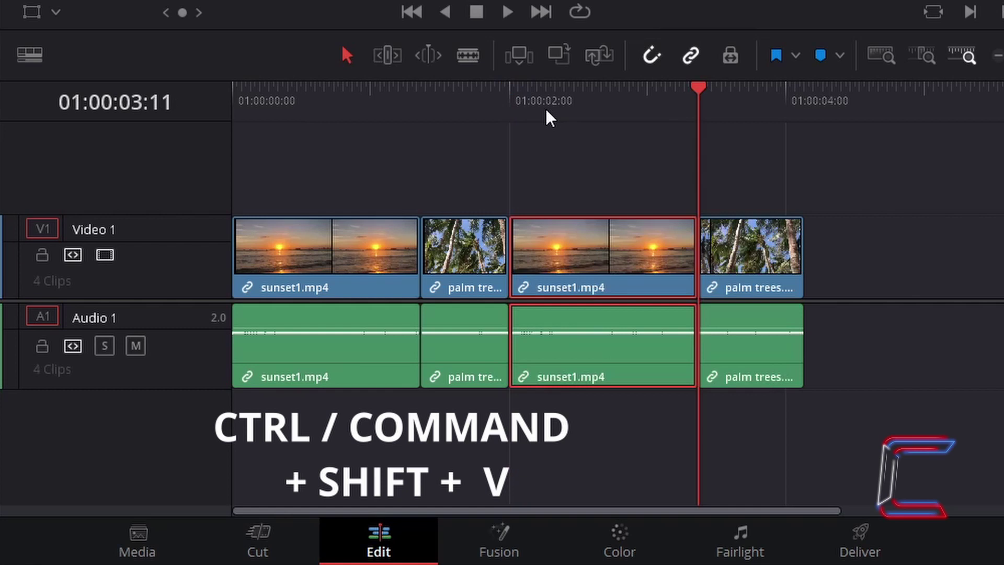